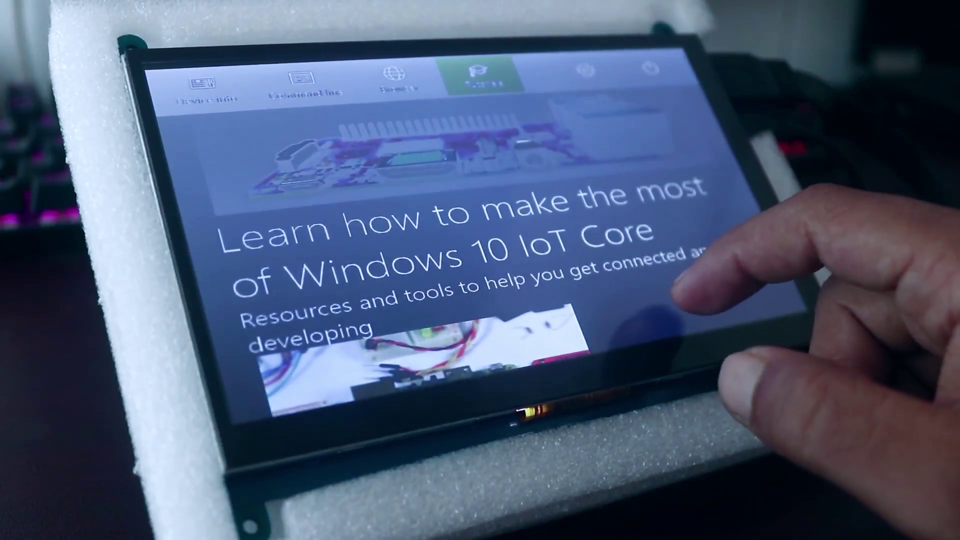
# Browse the Tutorials page, then show Device settings' Network & Wi-Fi page with nearby networks
pyautogui.scroll(-5, 686, 269)
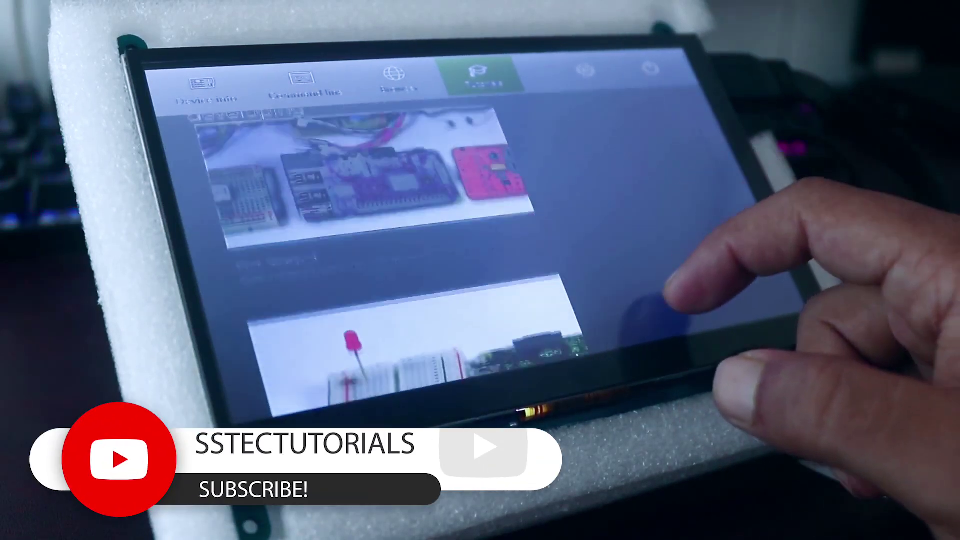
pyautogui.scroll(-5, 686, 235)
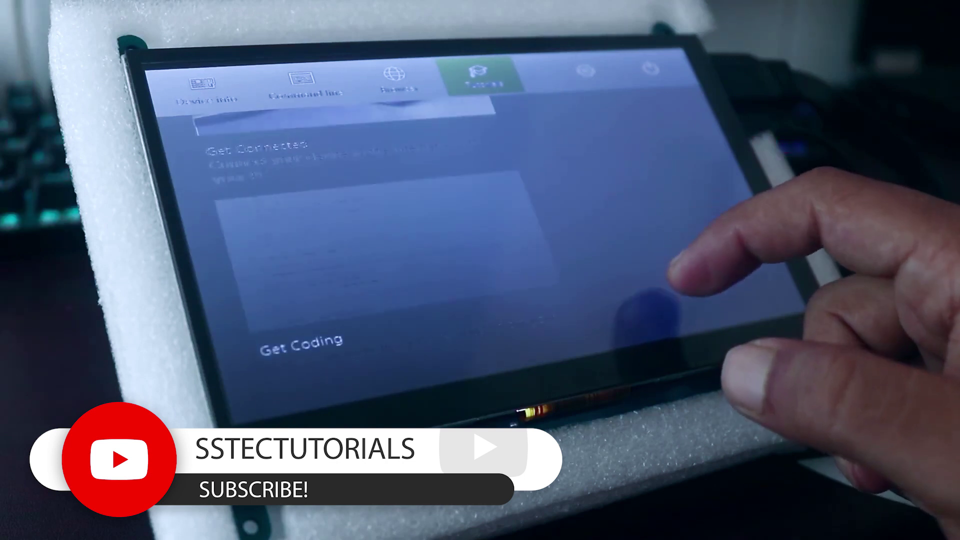
pyautogui.scroll(10, 661, 235)
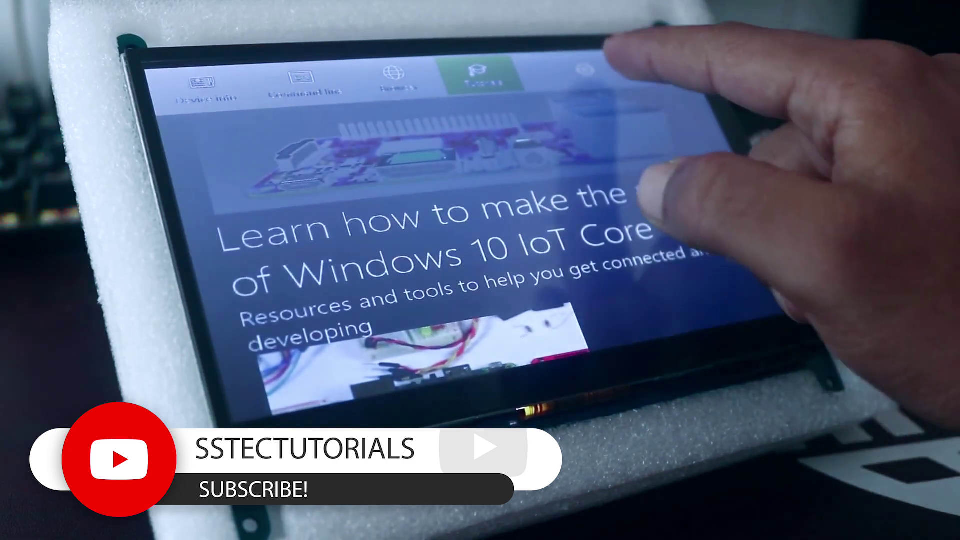
pyautogui.click(586, 70)
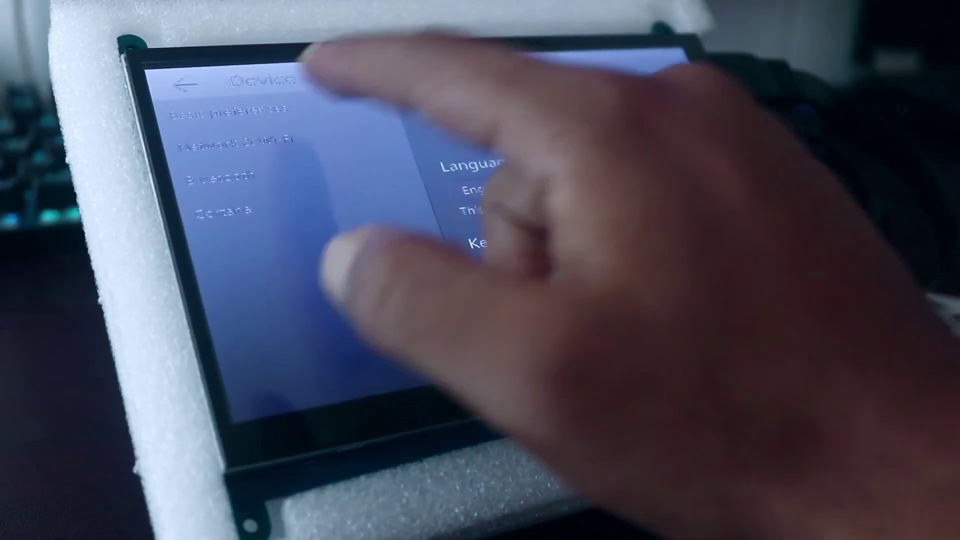
pyautogui.click(235, 143)
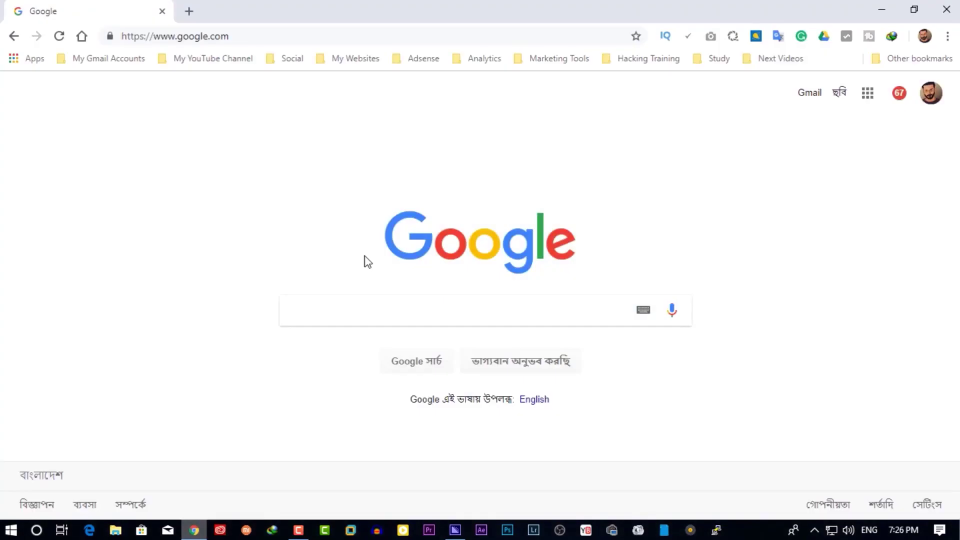
# Go to developer.microsoft.com/en-us/windows/iot and open its Downloads page
pyautogui.click(264, 36)
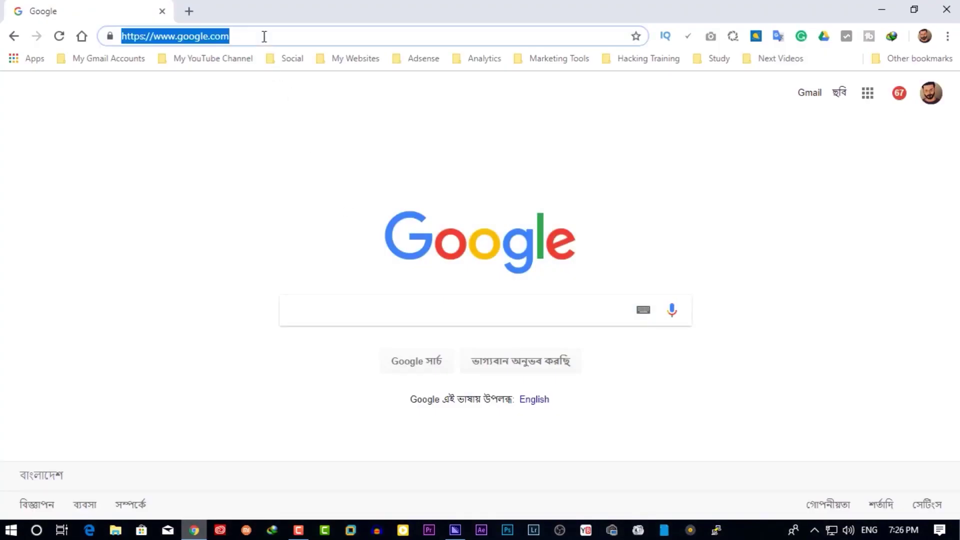
pyautogui.write('https://developer.microsoft.com/en-us/windows/iot')
pyautogui.press('Return')
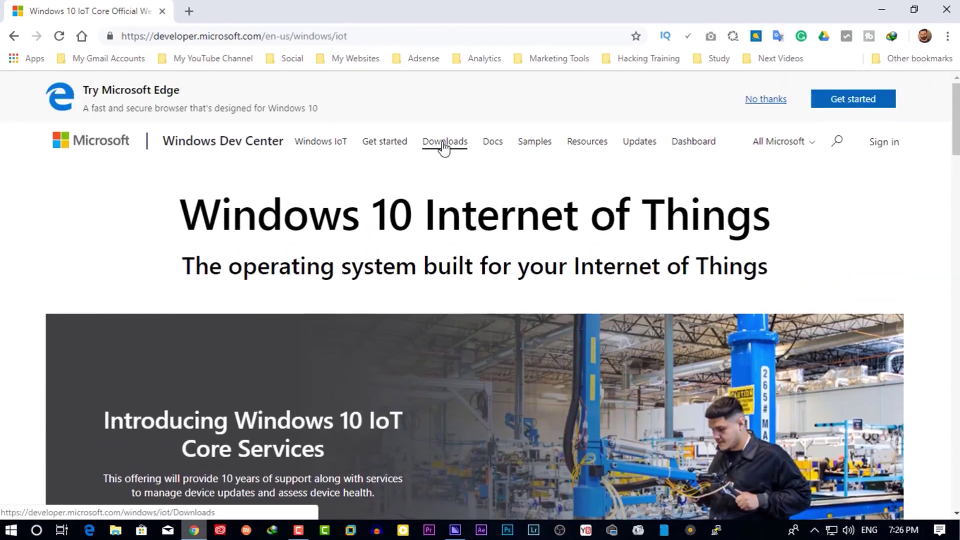
pyautogui.click(444, 143)
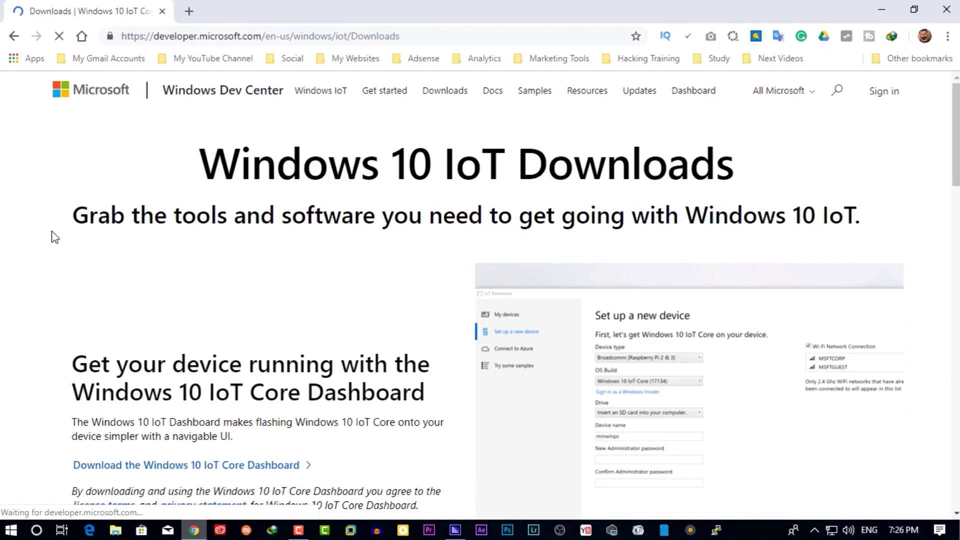
pyautogui.scroll(-1, 55, 237)
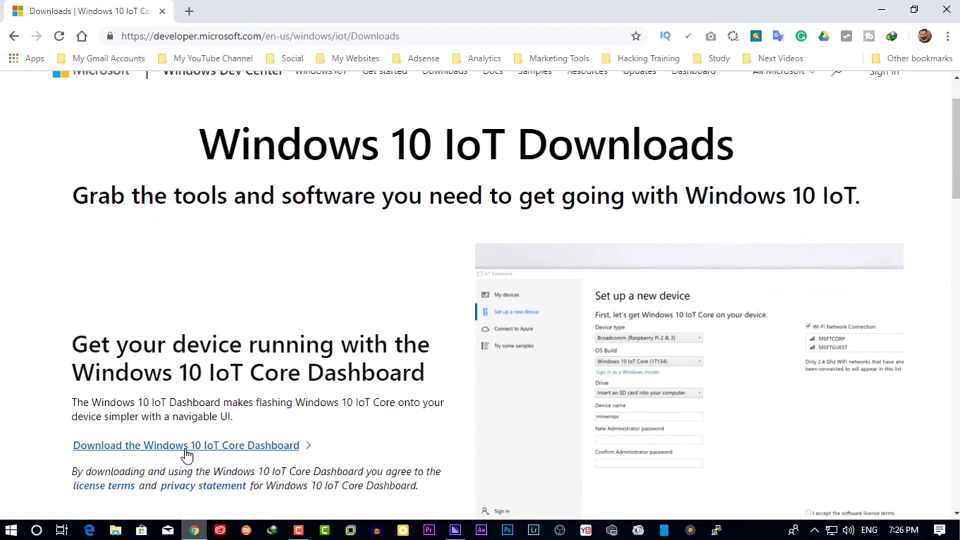
# Download the Windows 10 IoT Core Dashboard setup.exe into Downloads\Programs via IDM
pyautogui.click(210, 449)
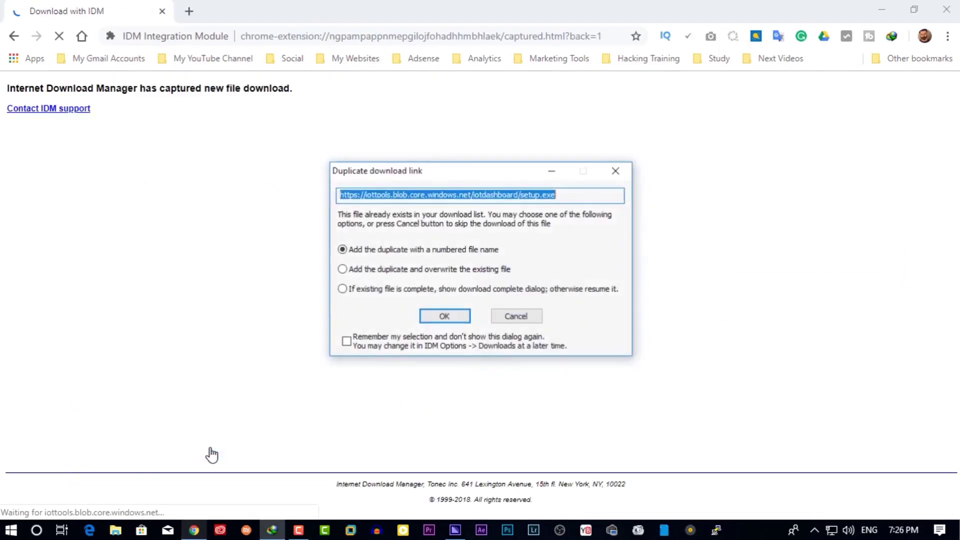
pyautogui.click(443, 318)
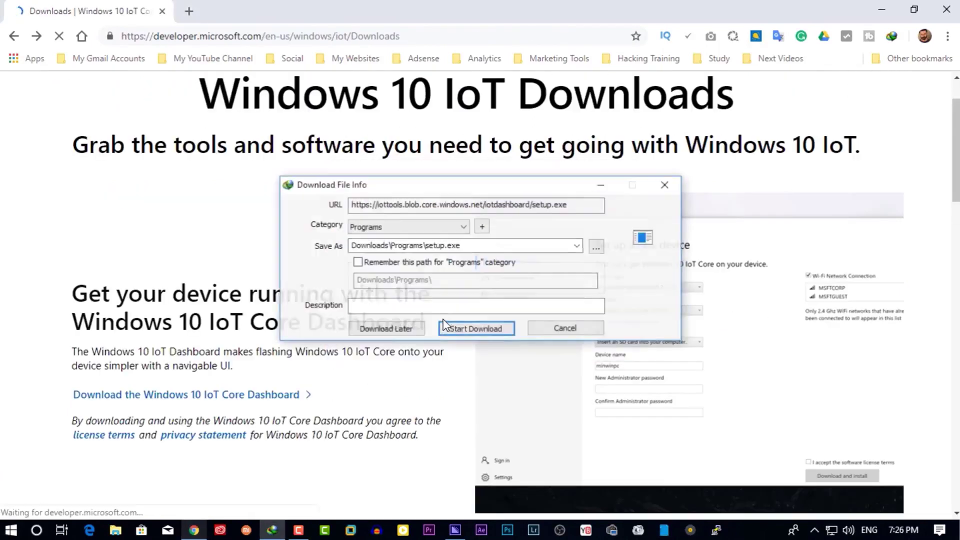
pyautogui.click(476, 331)
pyautogui.click(510, 297)
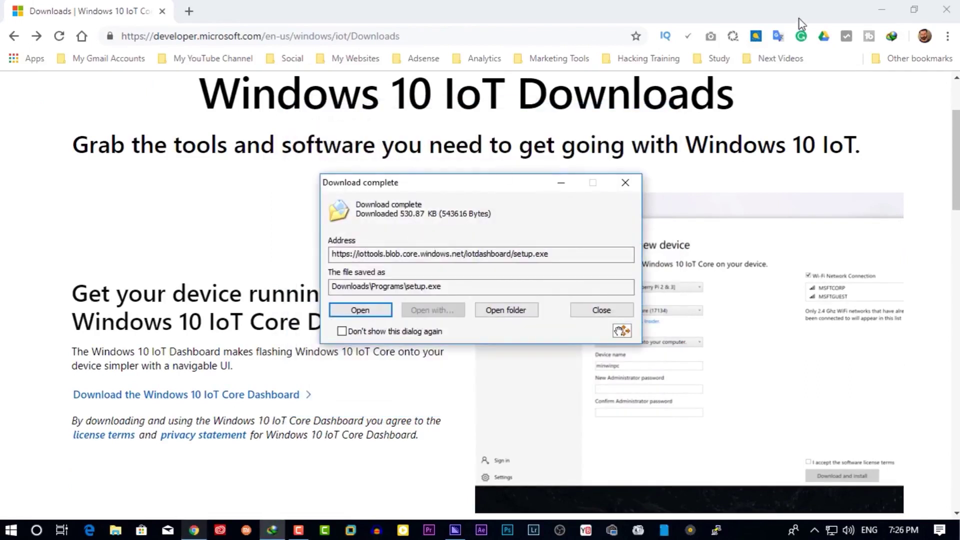
pyautogui.click(880, 11)
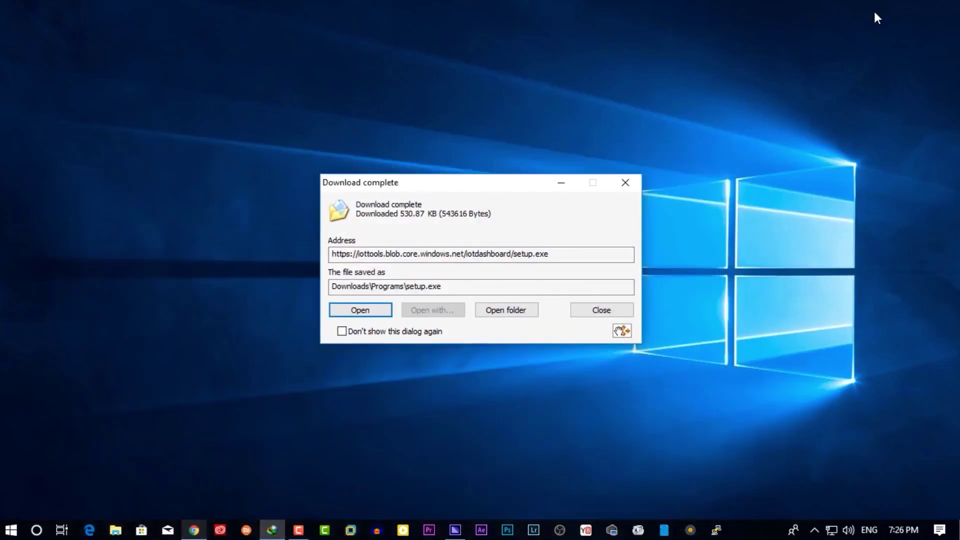
# Open the Downloads\Programs folder and run setup.exe
pyautogui.click(514, 315)
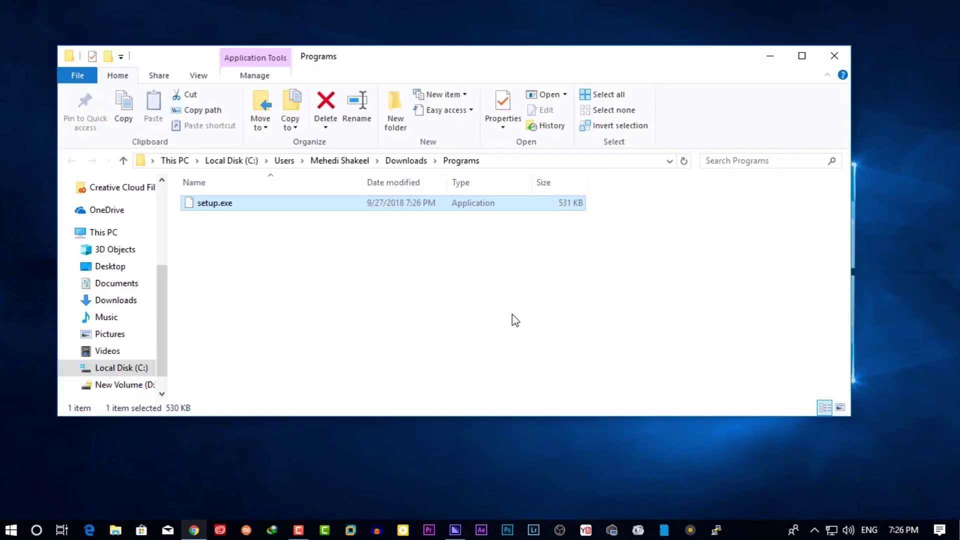
pyautogui.click(208, 222)
pyautogui.click(207, 205)
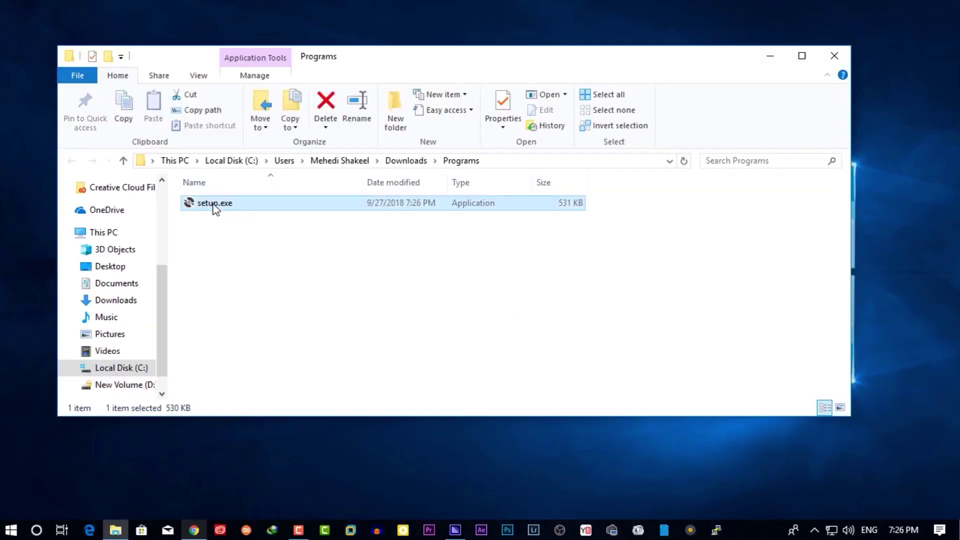
pyautogui.doubleClick(215, 204)
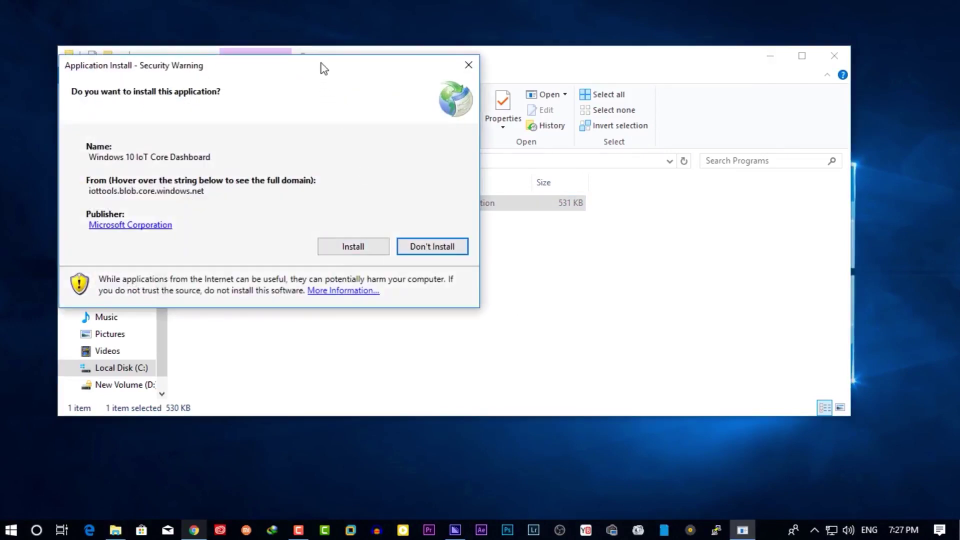
# Confirm Install in the Security Warning so the IoT Core Dashboard starts installing
pyautogui.moveTo(324, 69); pyautogui.dragTo(539, 124)
pyautogui.click(737, 70)
pyautogui.click(770, 55)
pyautogui.click(570, 306)
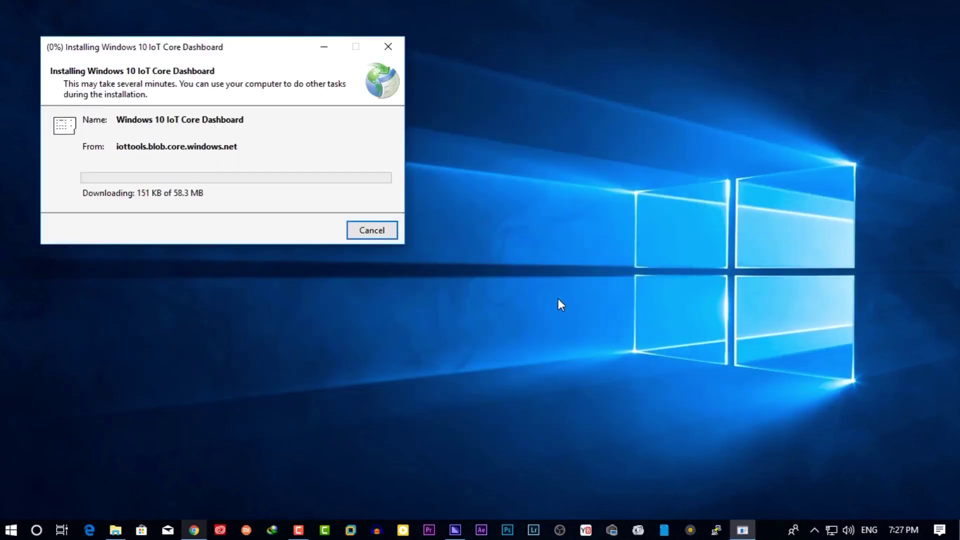
pyautogui.moveTo(234, 50); pyautogui.dragTo(424, 172)
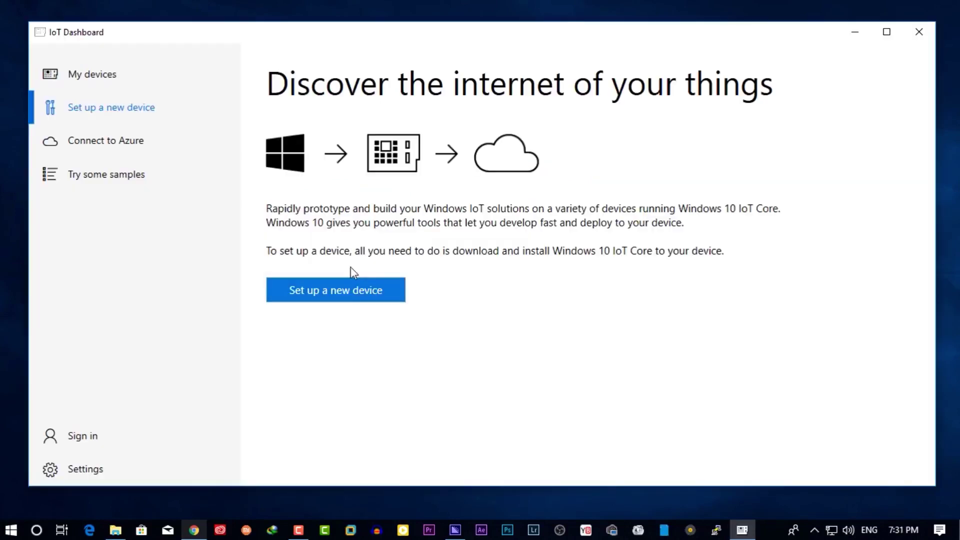
# Set up a new device: Raspberry Pi 2 & 3, build 17134, target drive E: 29Gb
pyautogui.click(349, 296)
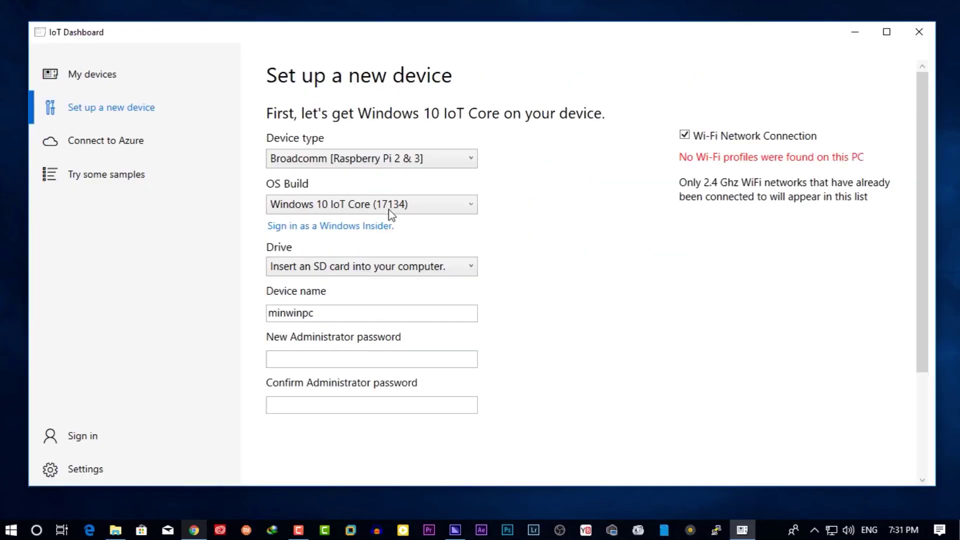
pyautogui.click(409, 160)
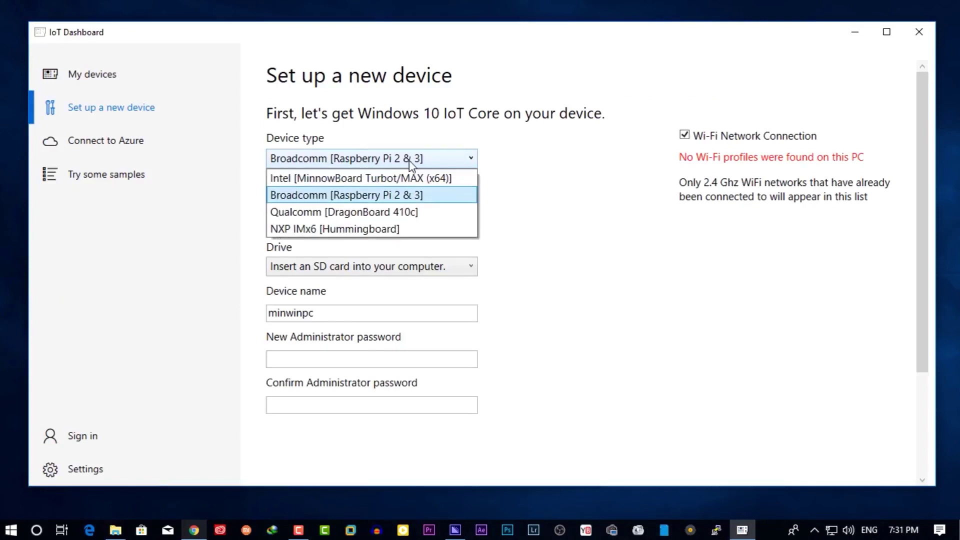
pyautogui.click(402, 196)
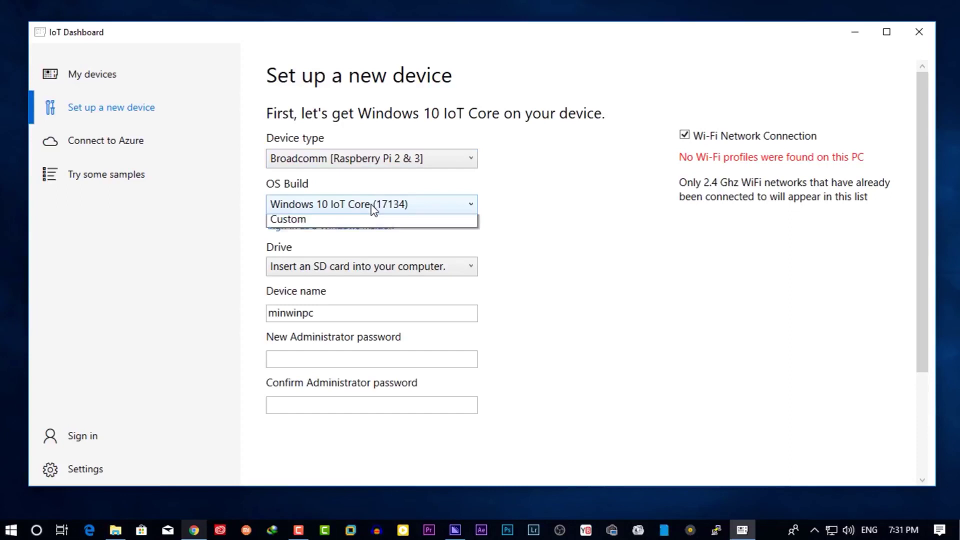
pyautogui.click(367, 226)
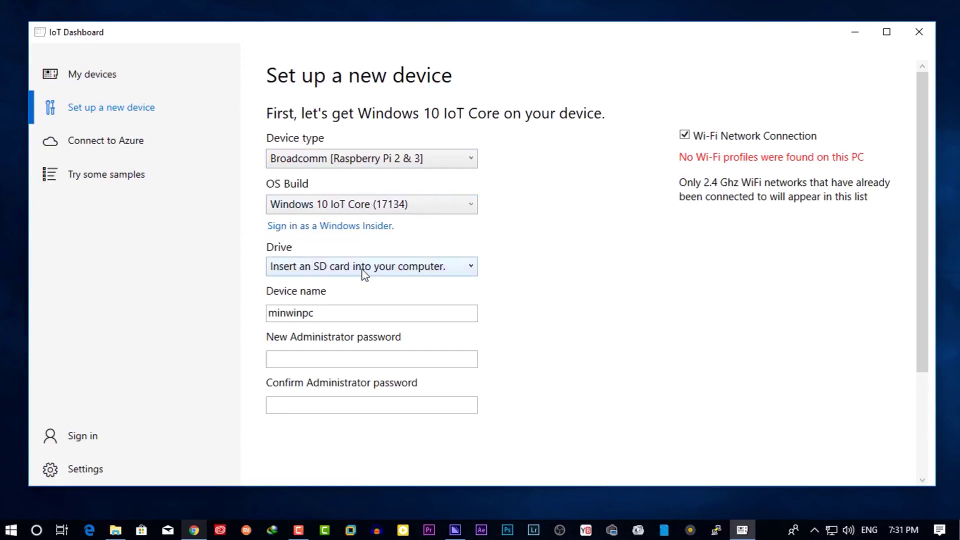
pyautogui.click(460, 270)
pyautogui.click(404, 284)
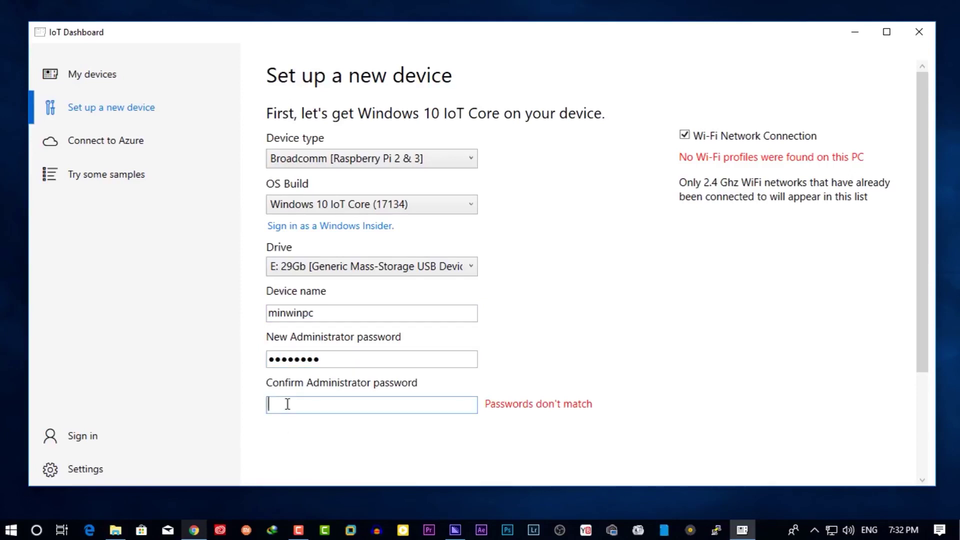
# Enter and confirm the administrator password, then accept the software license terms
pyautogui.write('***')
pyautogui.scroll(-2, 583, 418)
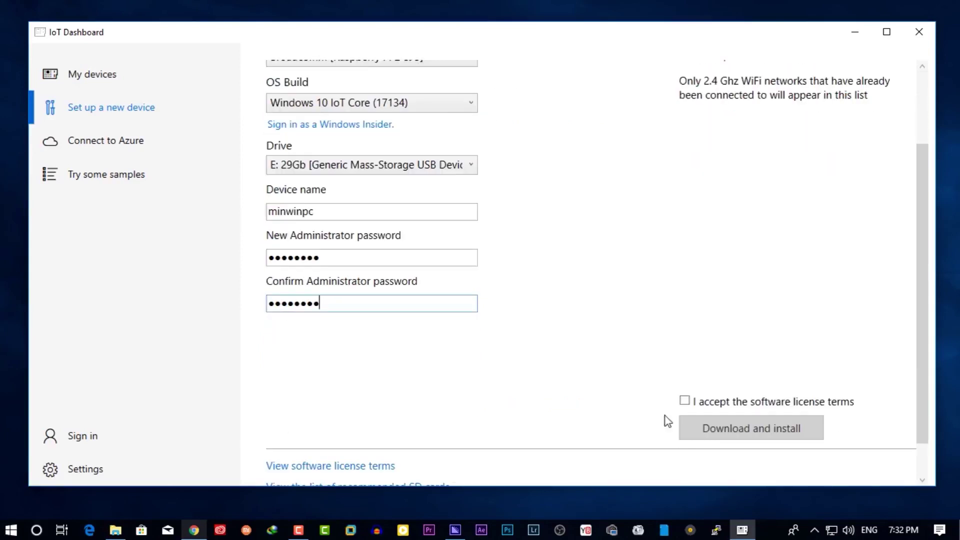
pyautogui.click(685, 402)
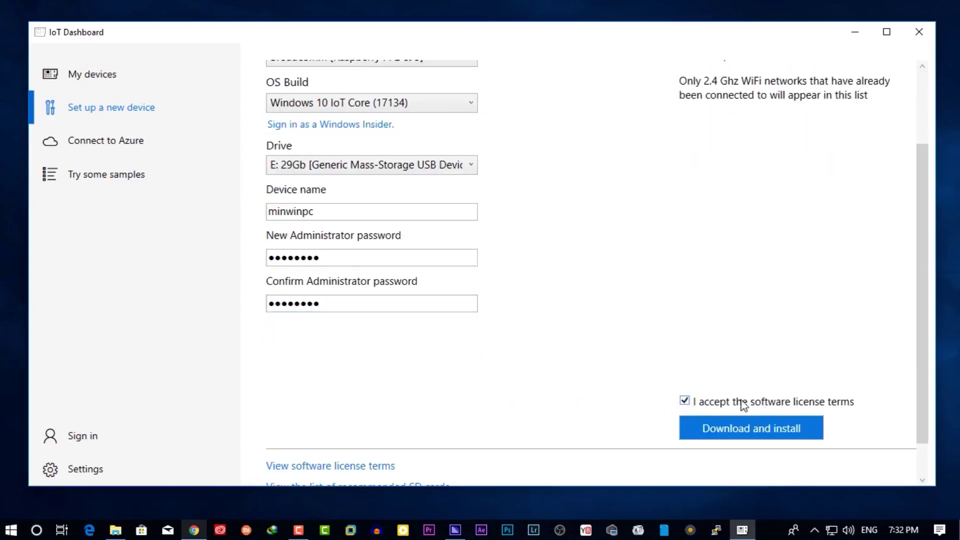
pyautogui.scroll(-1, 572, 357)
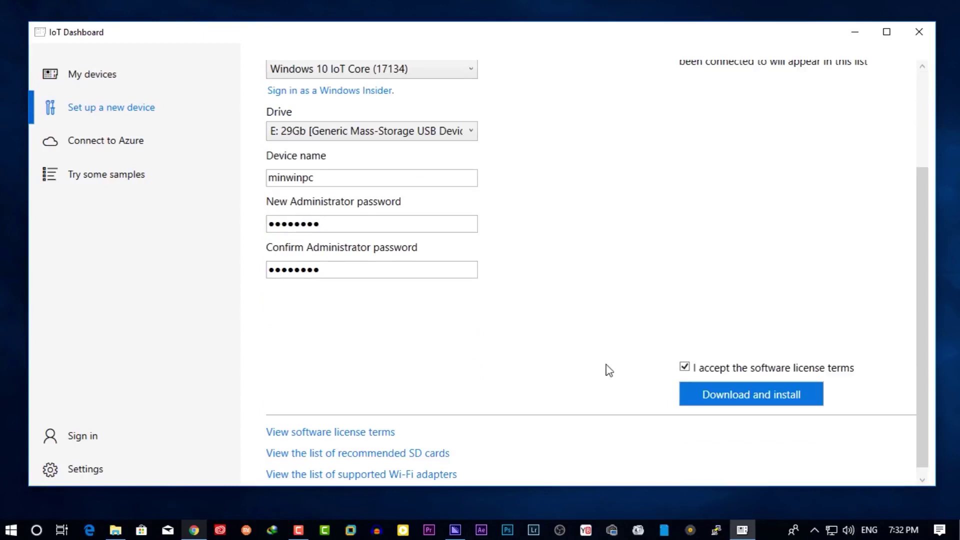
# Download and install IoT Core, confirm erasing the SD card, and close the drive windows
pyautogui.click(718, 398)
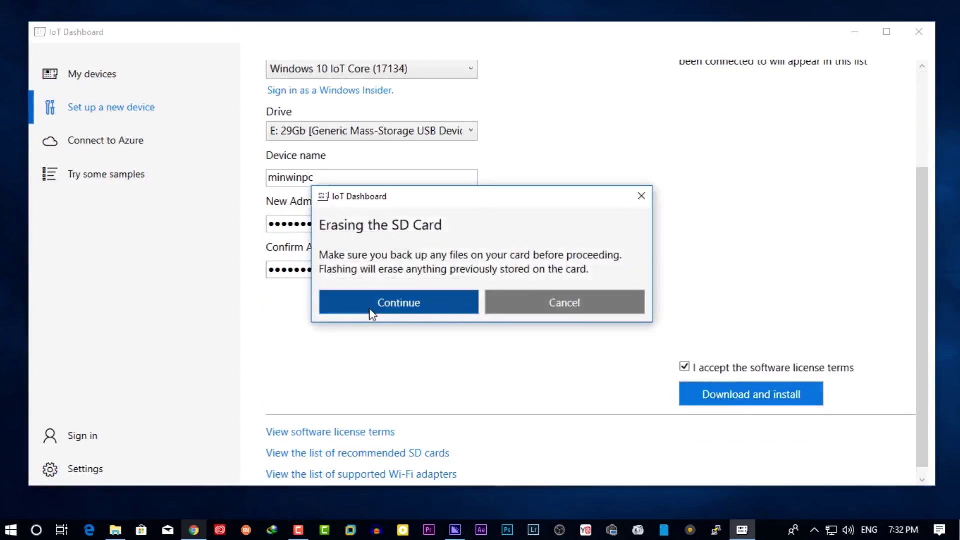
pyautogui.click(404, 295)
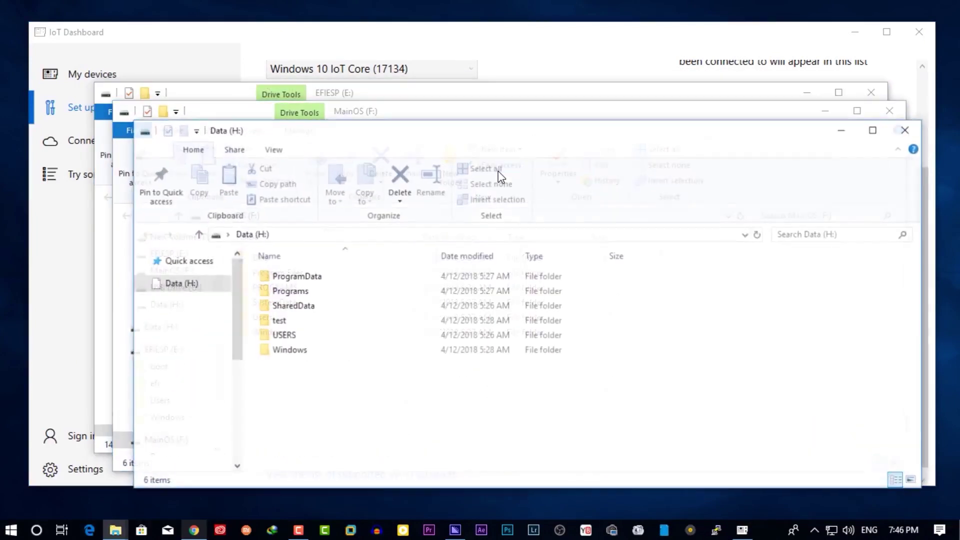
pyautogui.click(907, 132)
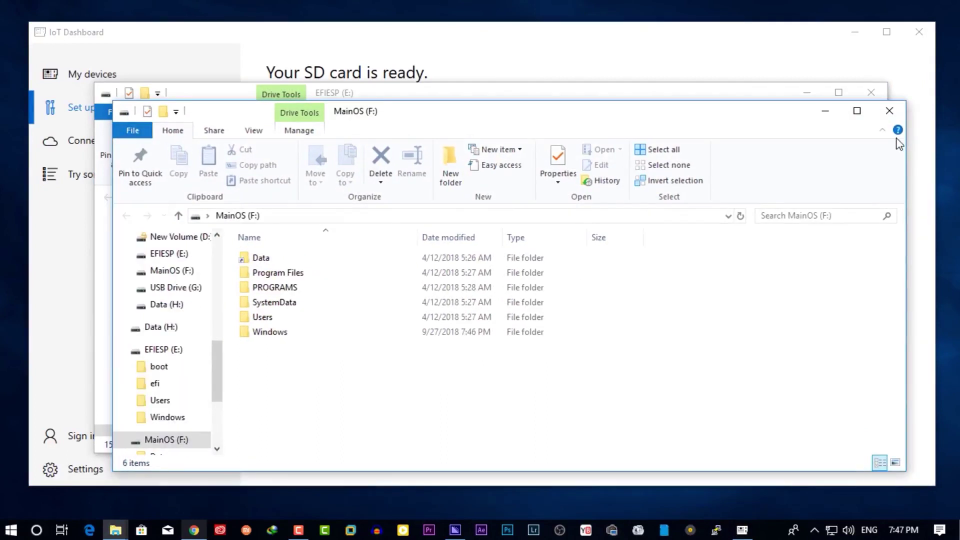
pyautogui.click(893, 115)
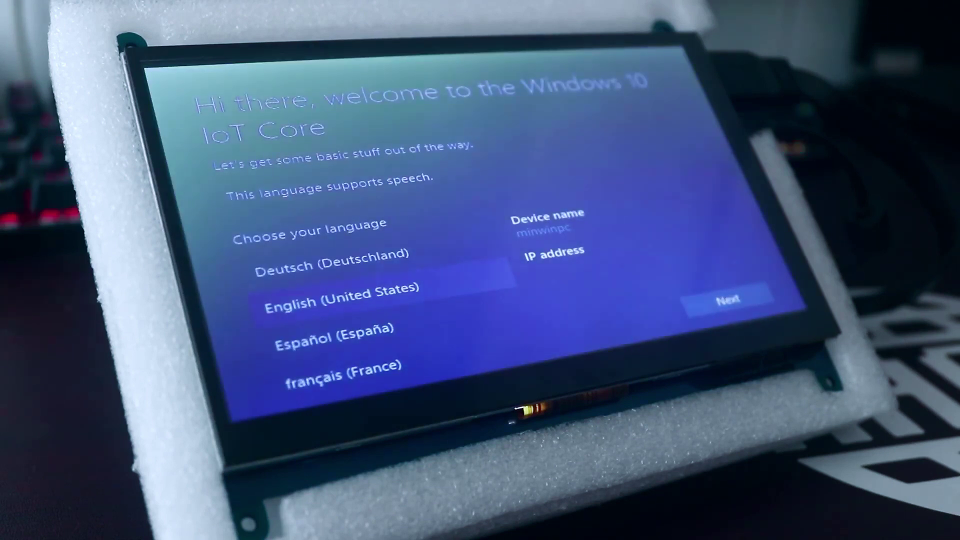
# Finish first-run setup, skipping the network step, and browse the Tutorials page
pyautogui.click(728, 300)
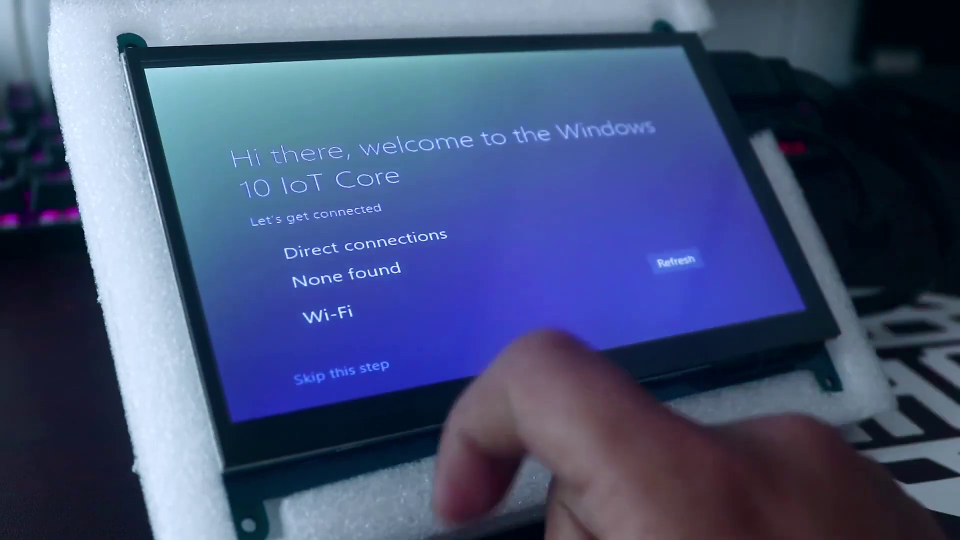
pyautogui.click(343, 364)
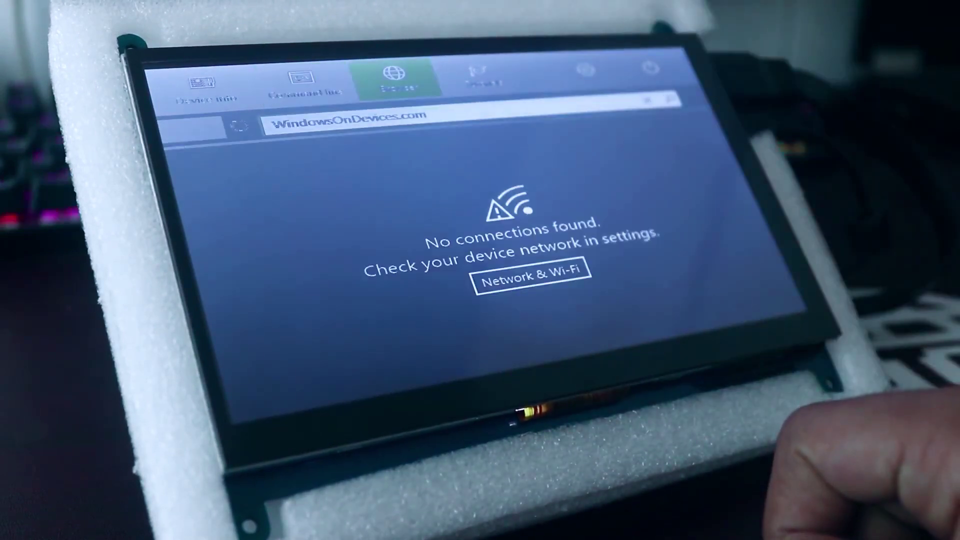
pyautogui.click(478, 75)
pyautogui.scroll(-10, 700, 225)
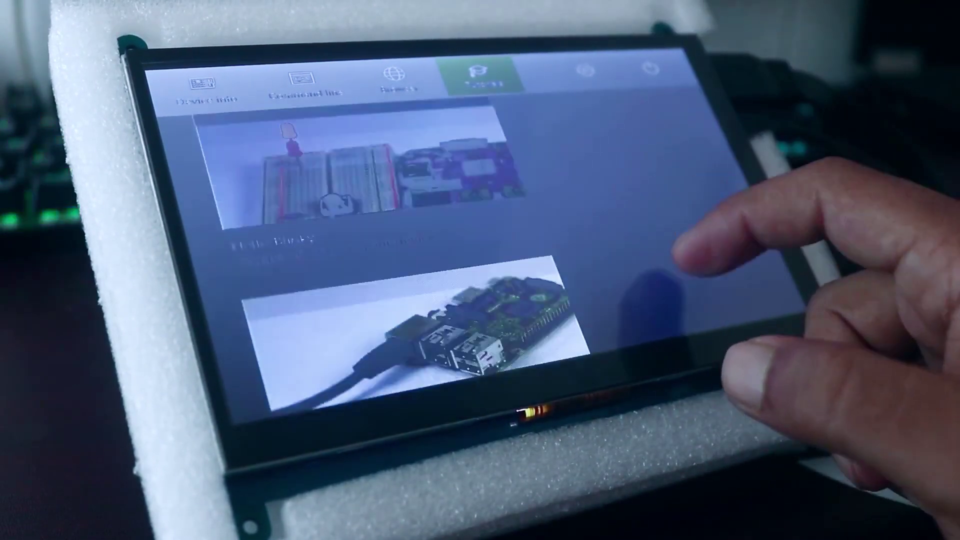
pyautogui.scroll(10, 690, 225)
# Browse Network & Wi-Fi, Team Developer network options and Cortana settings, then show Shutdown/Restart options
pyautogui.click(587, 70)
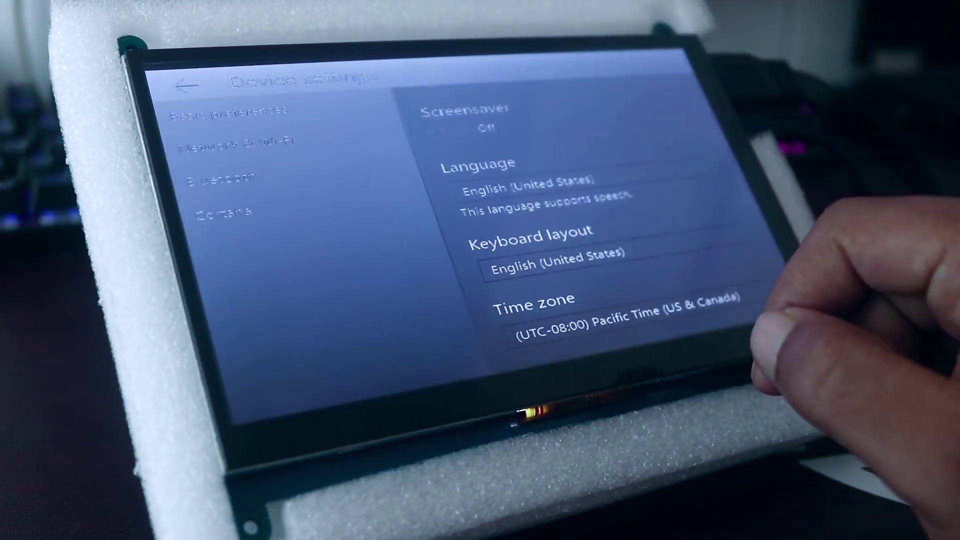
pyautogui.click(235, 142)
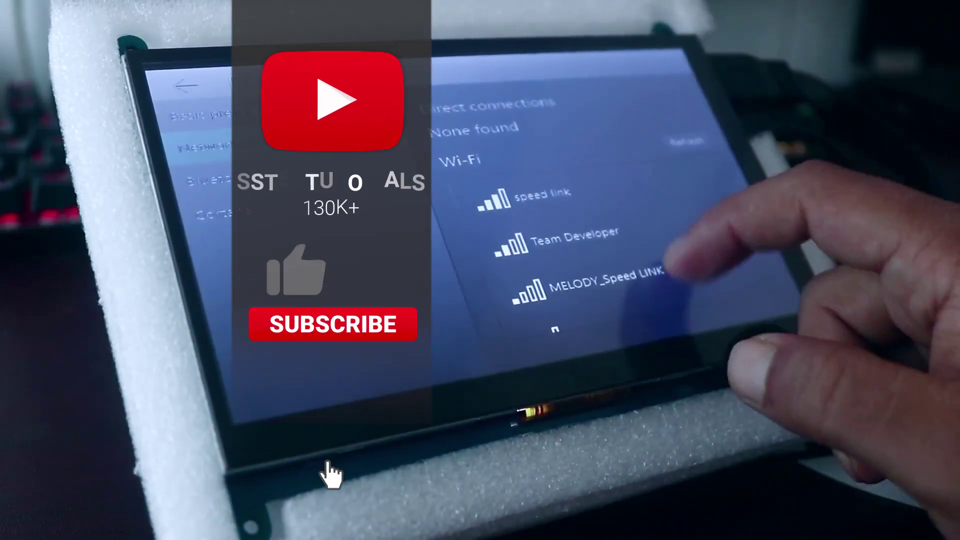
pyautogui.click(575, 242)
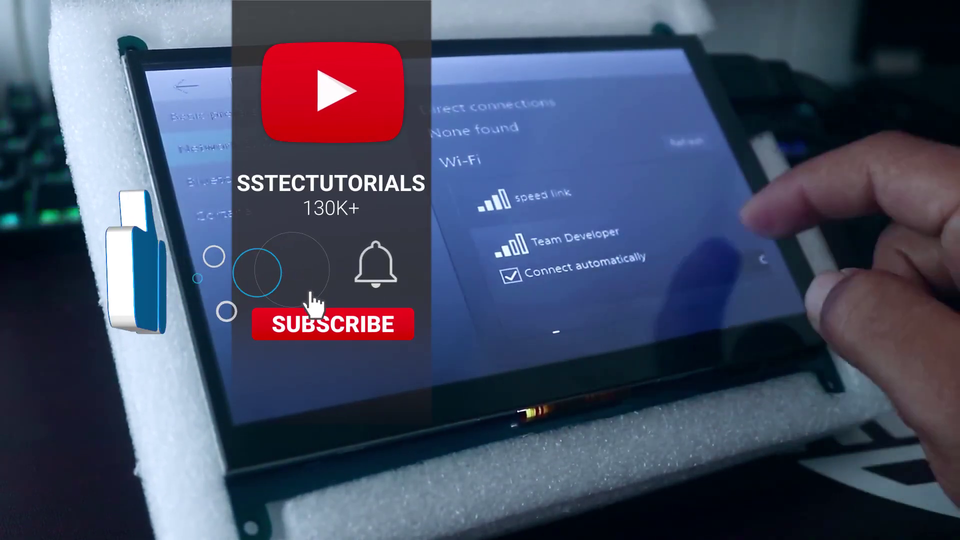
pyautogui.scroll(-3, 650, 240)
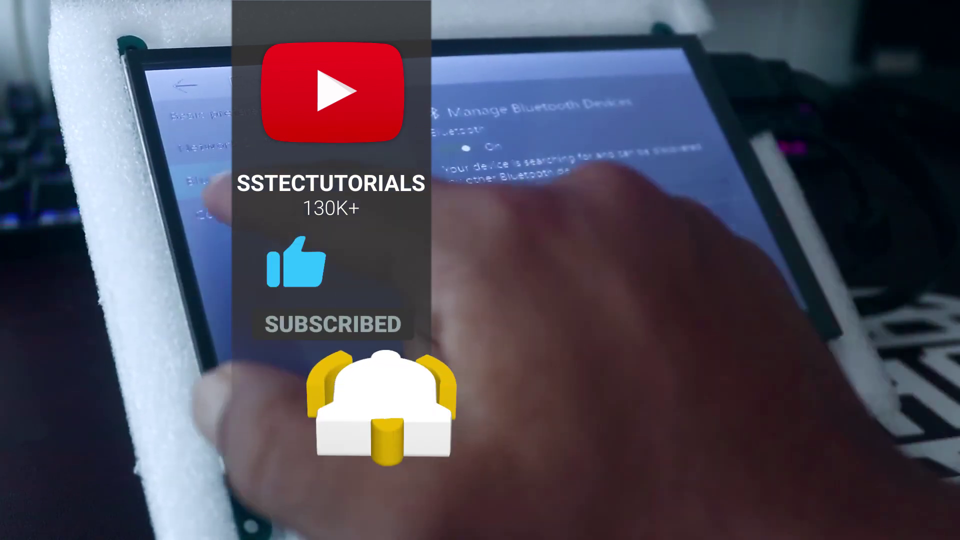
pyautogui.click(217, 214)
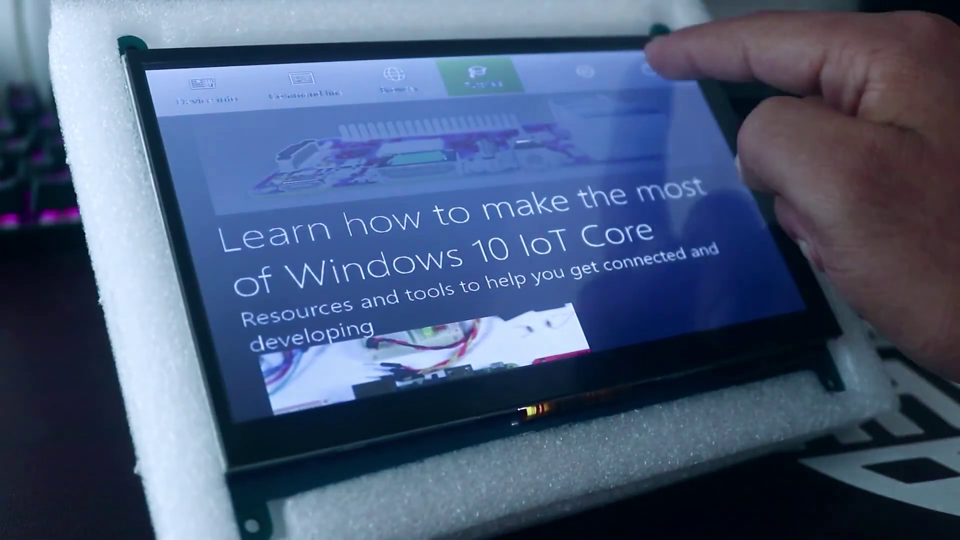
pyautogui.click(651, 69)
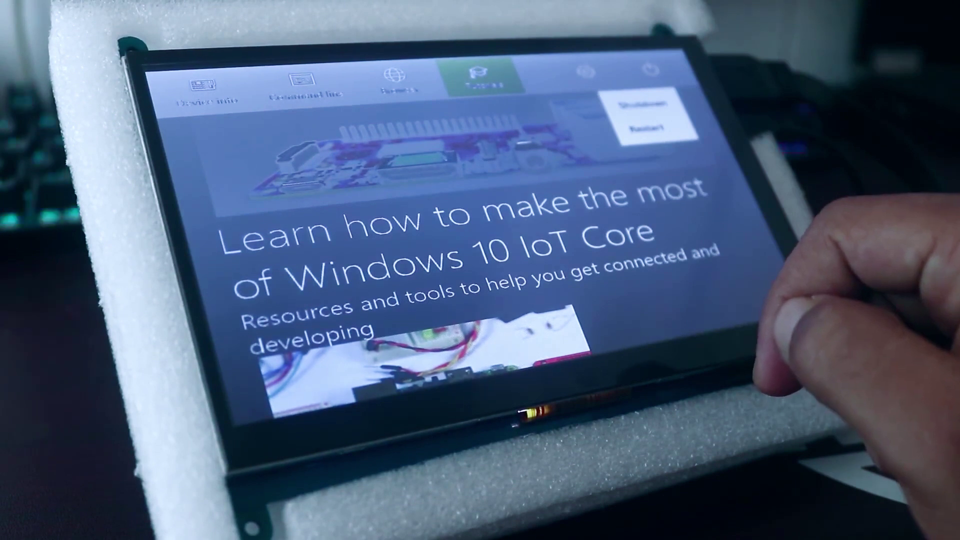